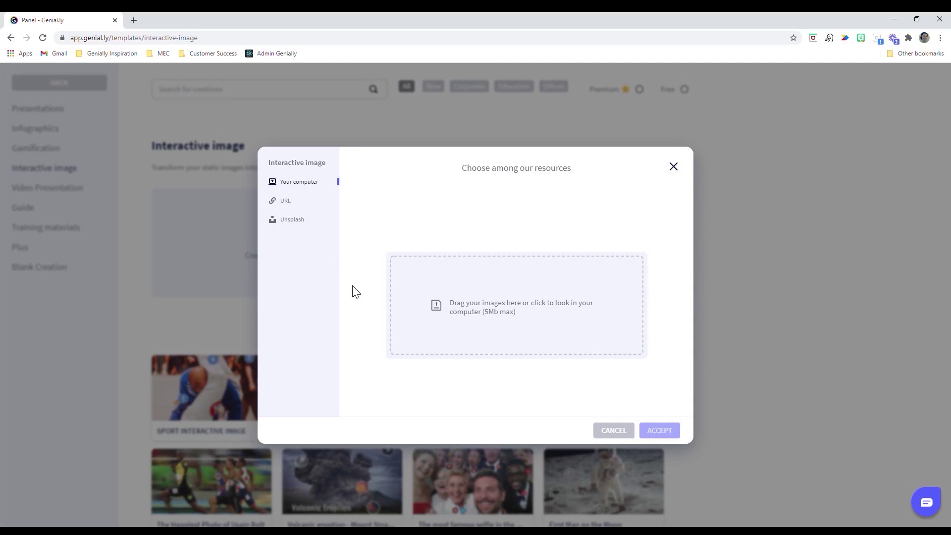
# - Search Unsplash for "cordoba" and use the photo of the lit bridge and mosque-cathedral under a cloudy sky as the interactive image
pyautogui.click(298, 228)
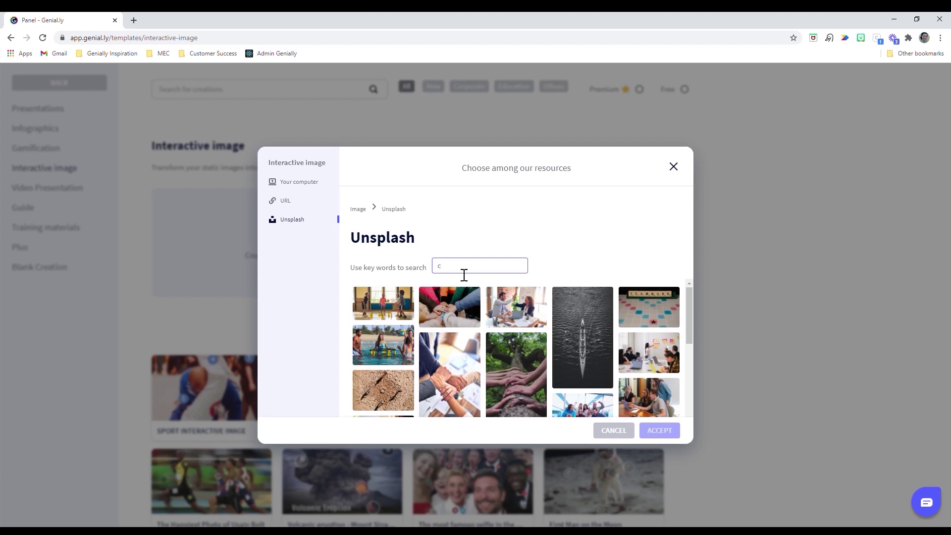
pyautogui.scroll(-2, 516, 352)
pyautogui.click(516, 313)
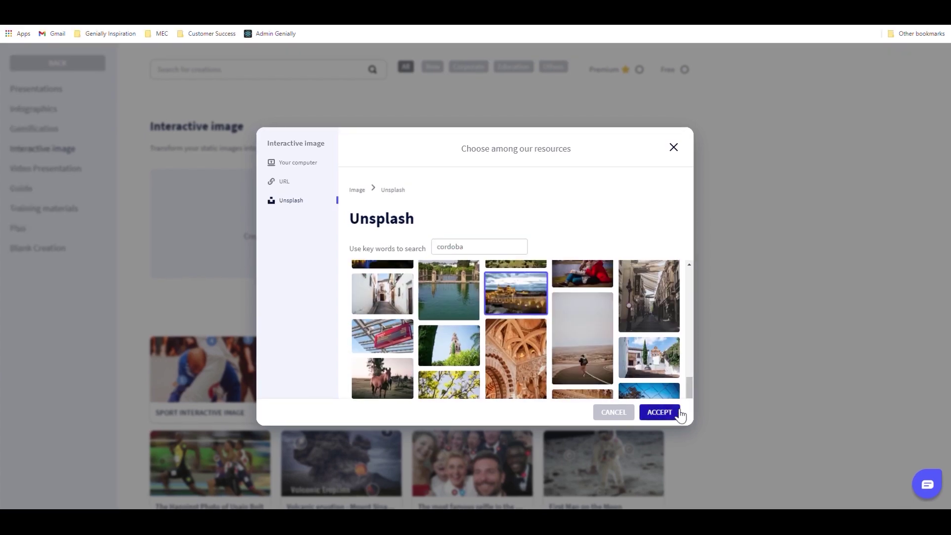
pyautogui.click(660, 430)
pyautogui.click(674, 438)
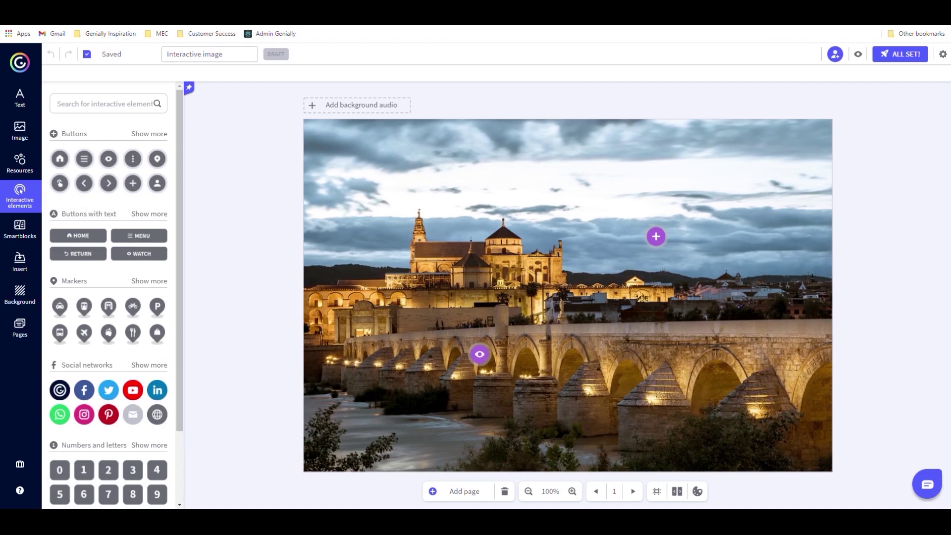
# - Rename the creation as "Interactive Cordoba"
pyautogui.doubleClick(238, 60)
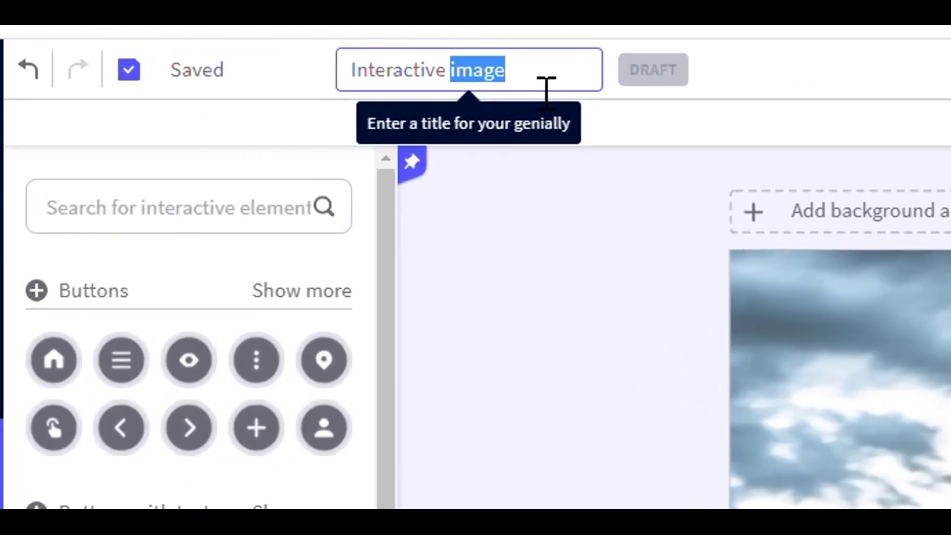
pyautogui.doubleClick(490, 70)
pyautogui.write('Cordo')
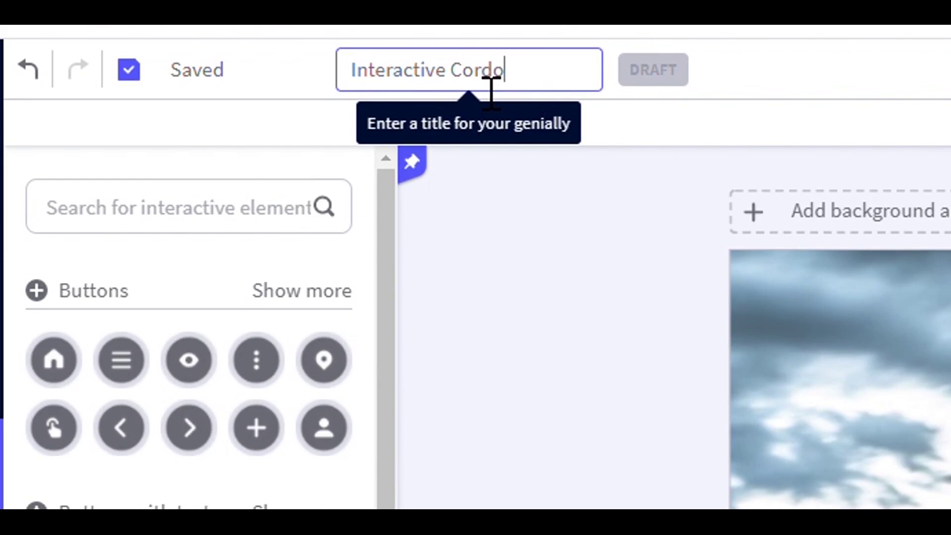
pyautogui.write('ba')
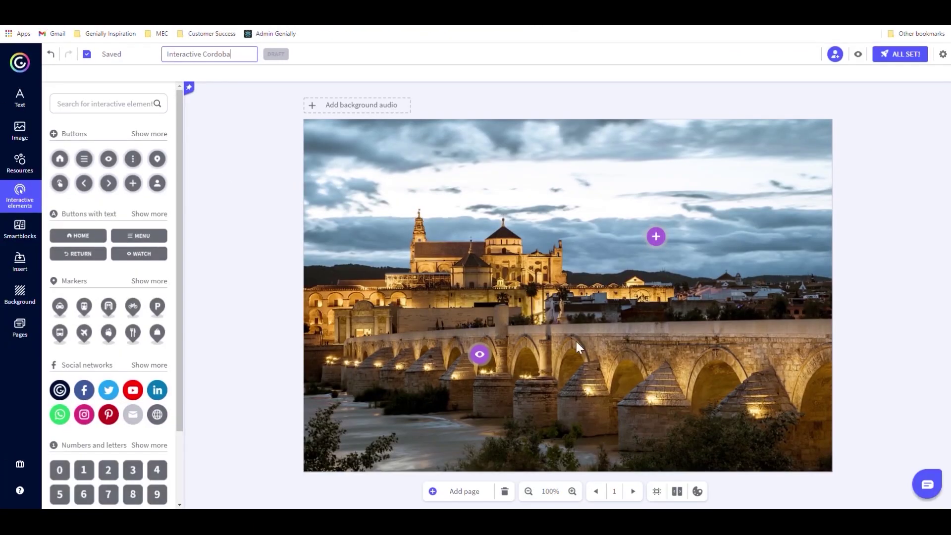
# - Add a bold title-and-subtitle text block reading "CORDOBA" and "THE CITY WHERE GENIALLY WAS BORN"
pyautogui.click(24, 103)
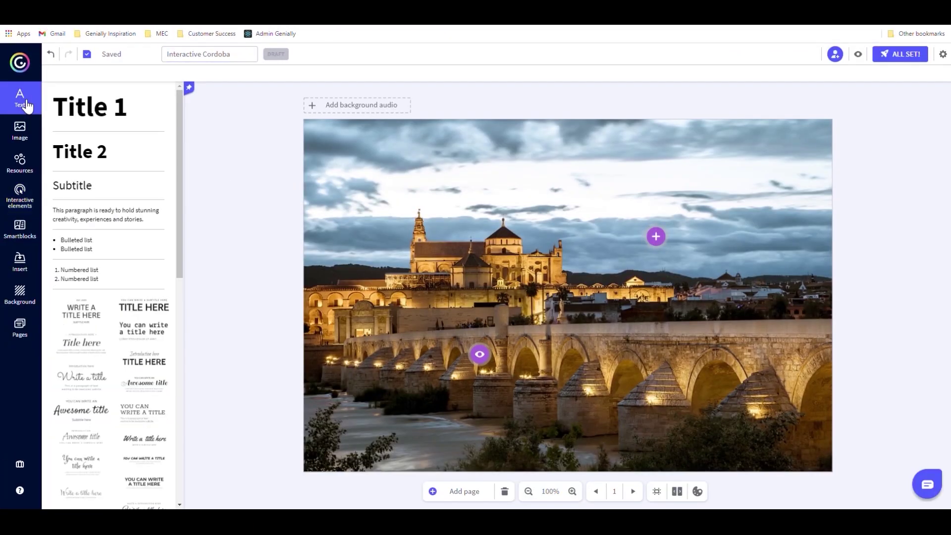
pyautogui.scroll(-6, 142, 271)
pyautogui.click(144, 320)
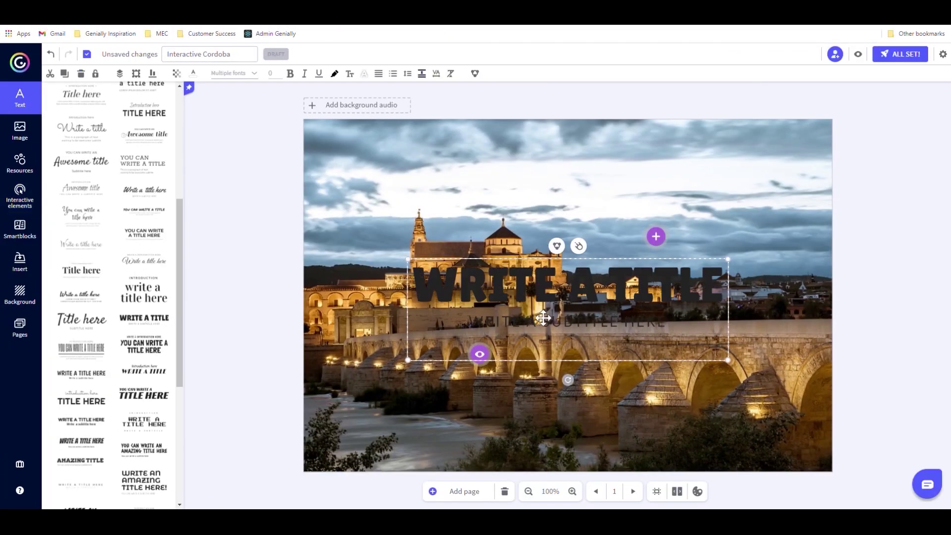
pyautogui.doubleClick(542, 291)
pyautogui.write('CORDOBA')
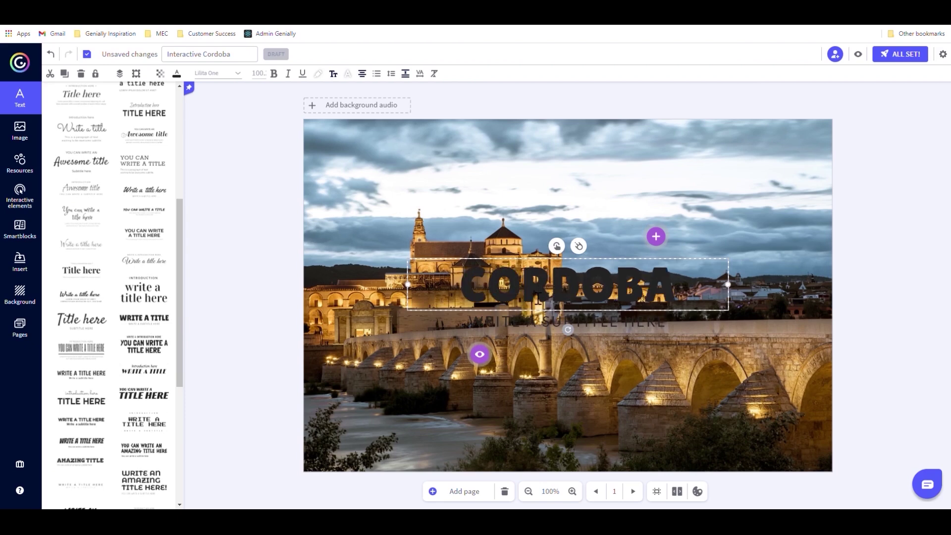
pyautogui.doubleClick(503, 324)
pyautogui.write('THE CITY WHERE GENIALLY WAS BORN')
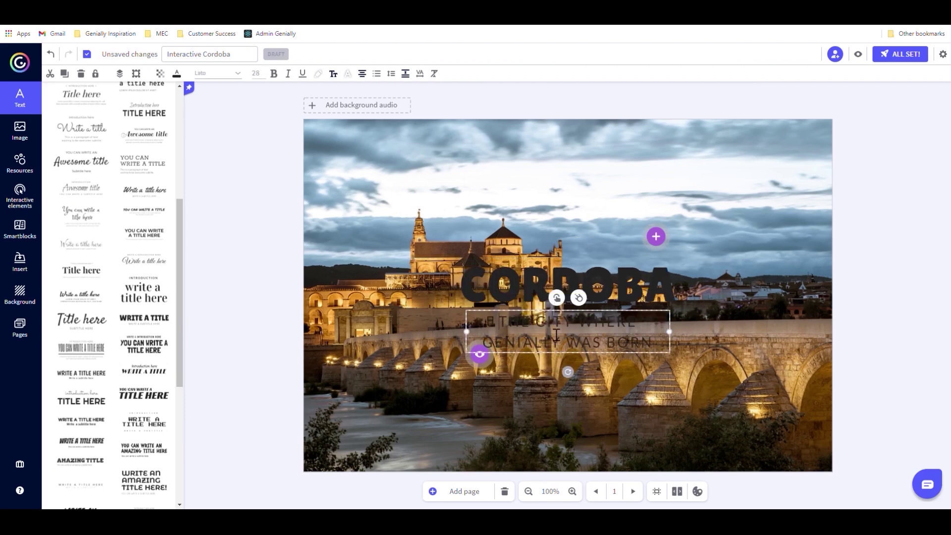
# - Highlight the title and subtitle with the #FEFEFE background colour and move both to the lower centre of the image
pyautogui.click(318, 73)
pyautogui.click(408, 221)
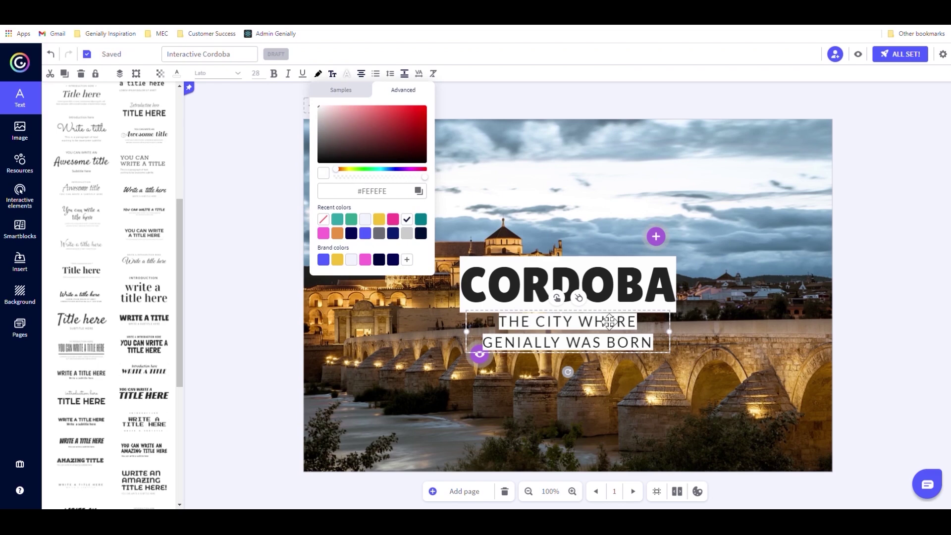
pyautogui.moveTo(609, 323); pyautogui.dragTo(613, 434)
pyautogui.moveTo(578, 277); pyautogui.dragTo(578, 385)
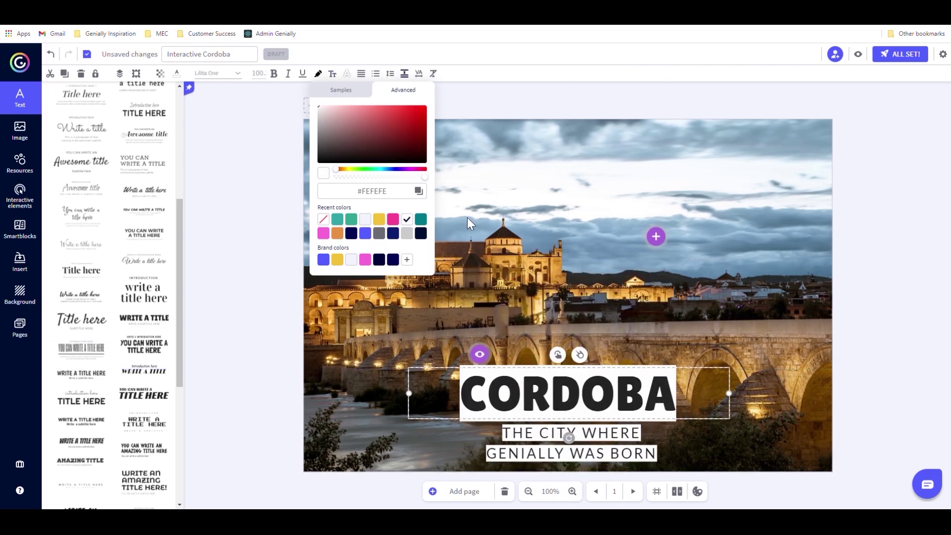
pyautogui.click(276, 166)
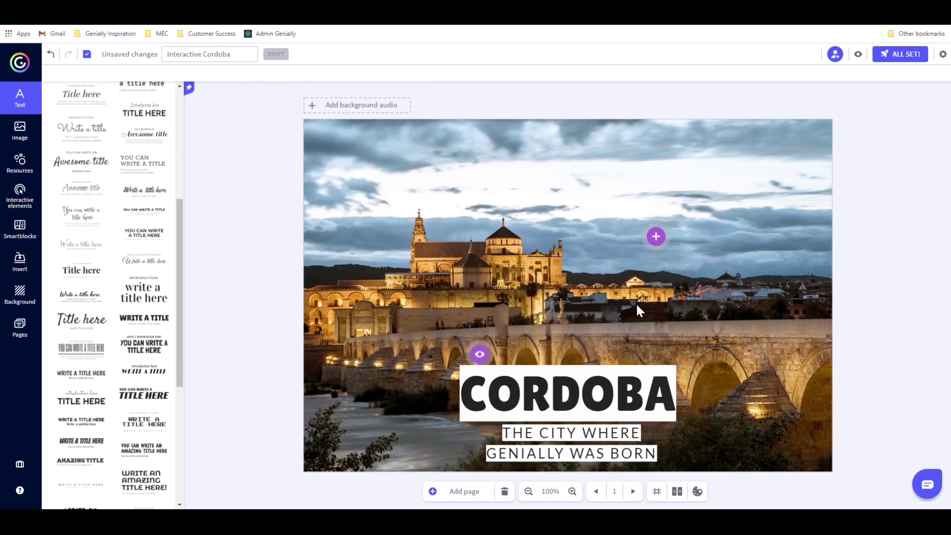
# - Move the plus and eye buttons into the sky above the mosque-cathedral and recolour both dark navy
pyautogui.moveTo(656, 238); pyautogui.dragTo(480, 202)
pyautogui.moveTo(480, 354); pyautogui.dragTo(587, 197)
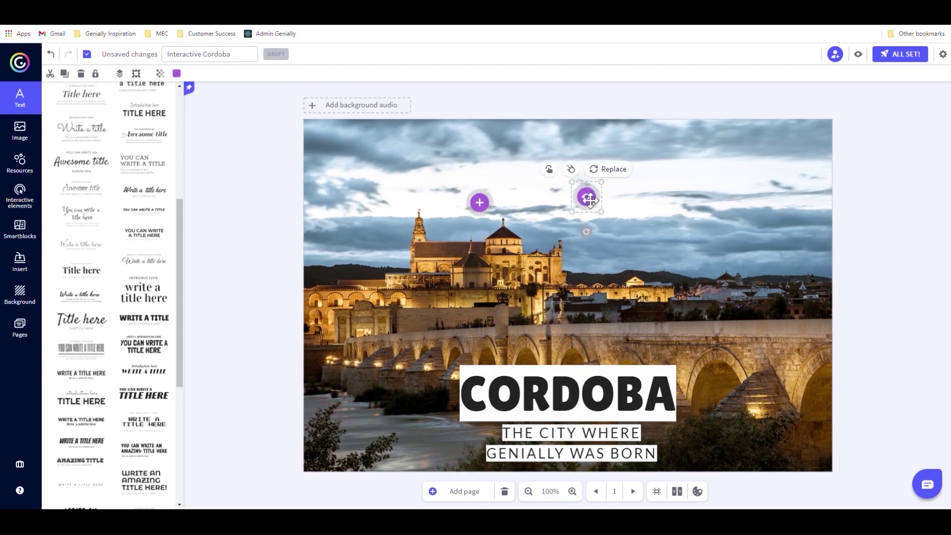
pyautogui.keyDown('shift'); pyautogui.click(479, 203); pyautogui.keyUp('shift')
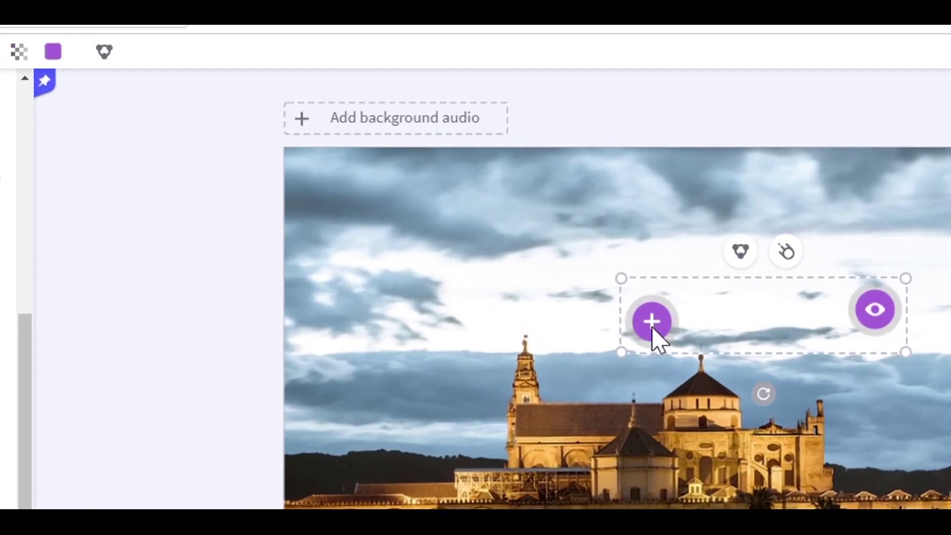
pyautogui.click(64, 57)
pyautogui.click(218, 440)
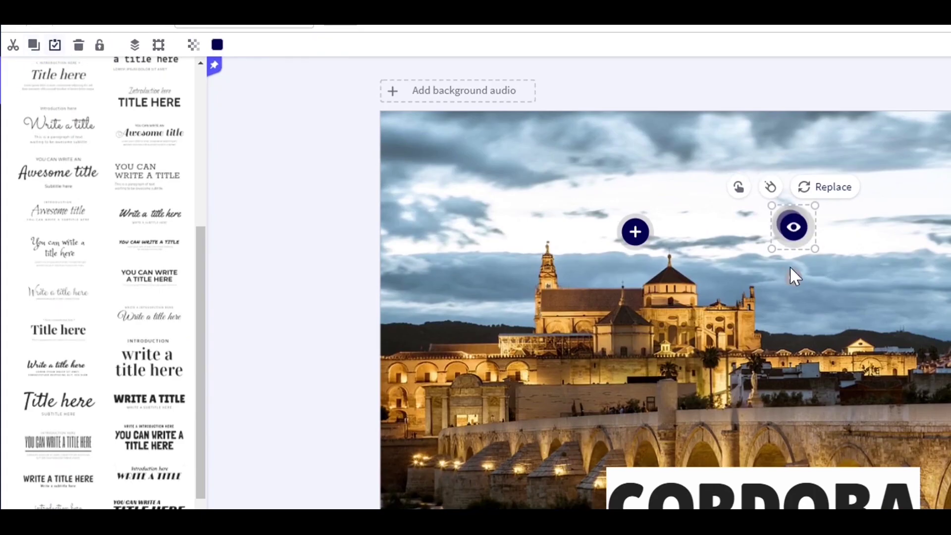
# - Duplicate the eye button and place the copy lower and further right, in the sky above the distant rooftops
pyautogui.hotkey('ctrl', 'd')
pyautogui.moveTo(807, 240); pyautogui.dragTo(934, 317)
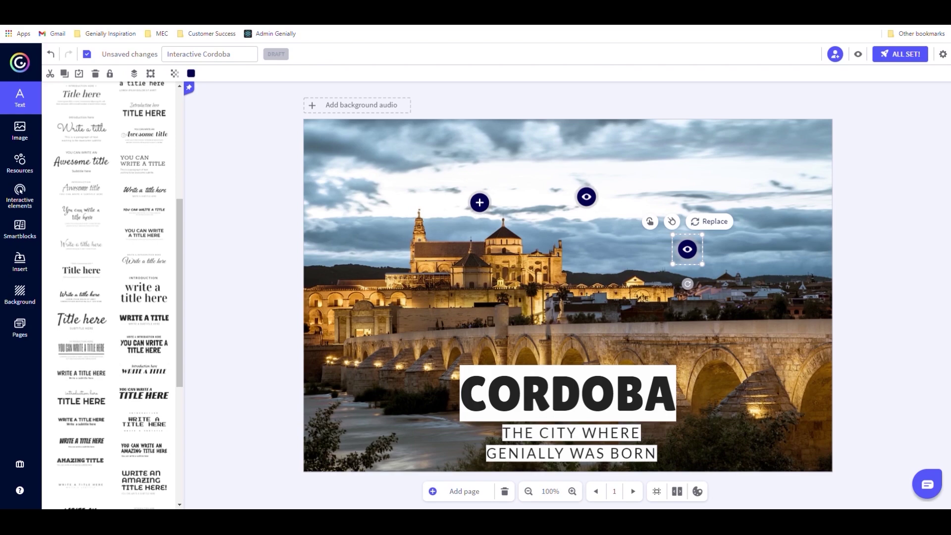
# - Replace the plus button with the grey star button design
pyautogui.click(479, 202)
pyautogui.click(496, 175)
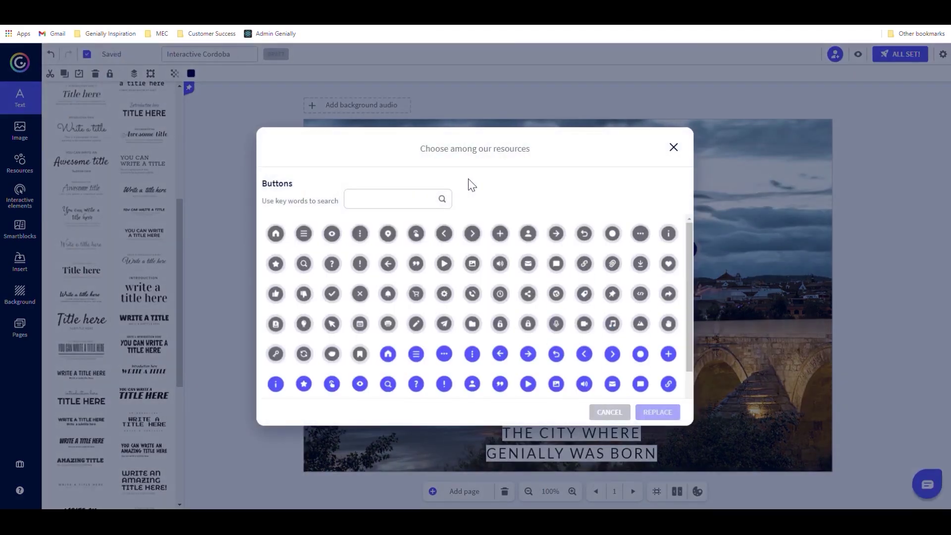
pyautogui.click(276, 263)
pyautogui.click(658, 412)
# - Replace the eye button in the upper sky with the grey play button design
pyautogui.click(587, 197)
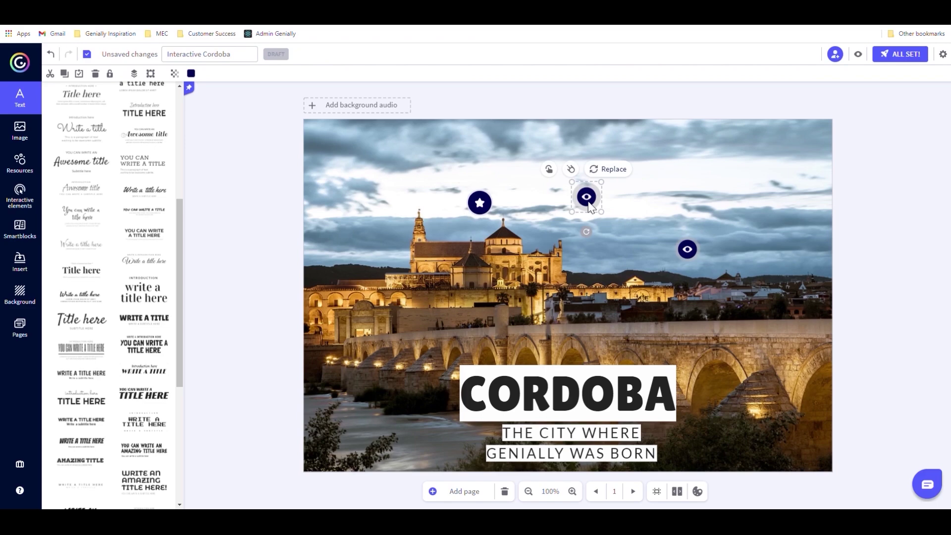
pyautogui.click(609, 170)
pyautogui.click(444, 263)
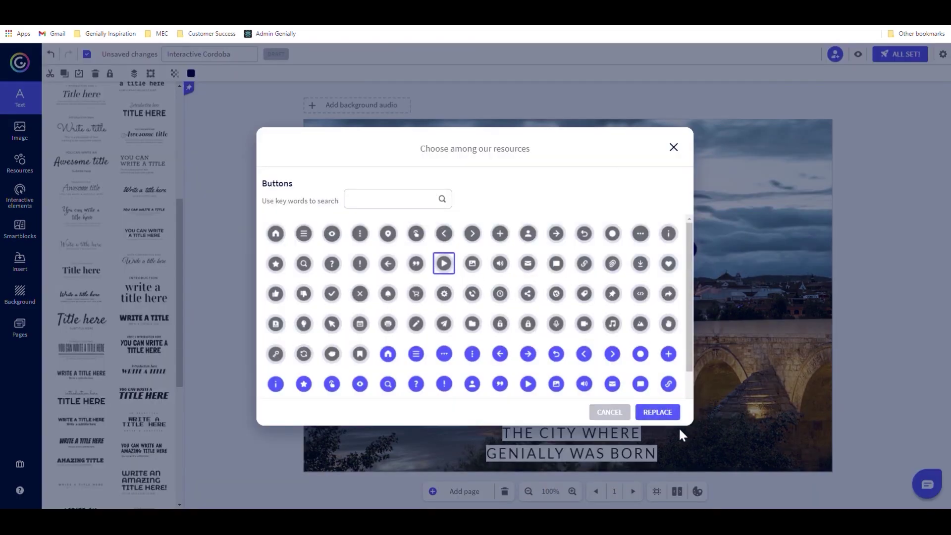
pyautogui.click(658, 412)
# - Replace the duplicated eye button above the rooftops with the grey pushpin button design
pyautogui.click(687, 250)
pyautogui.click(660, 222)
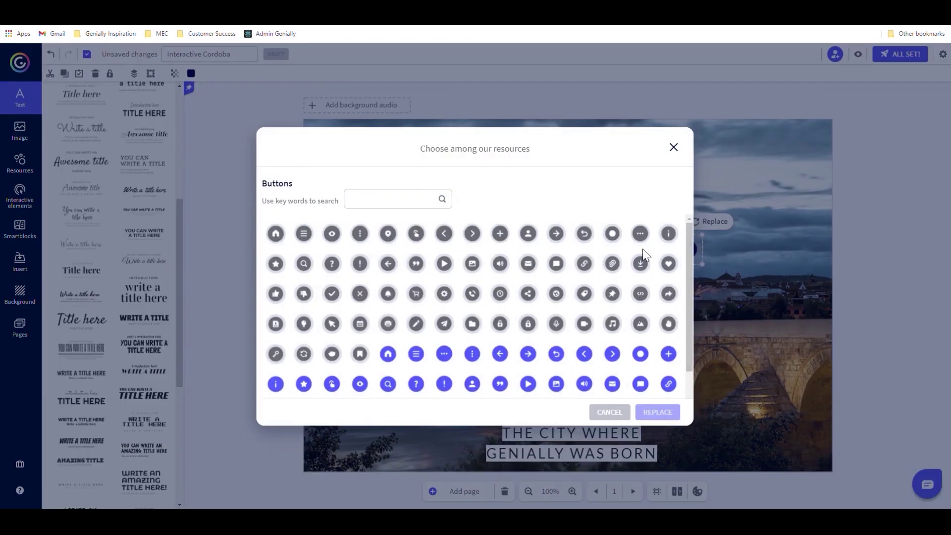
pyautogui.click(612, 294)
pyautogui.click(658, 413)
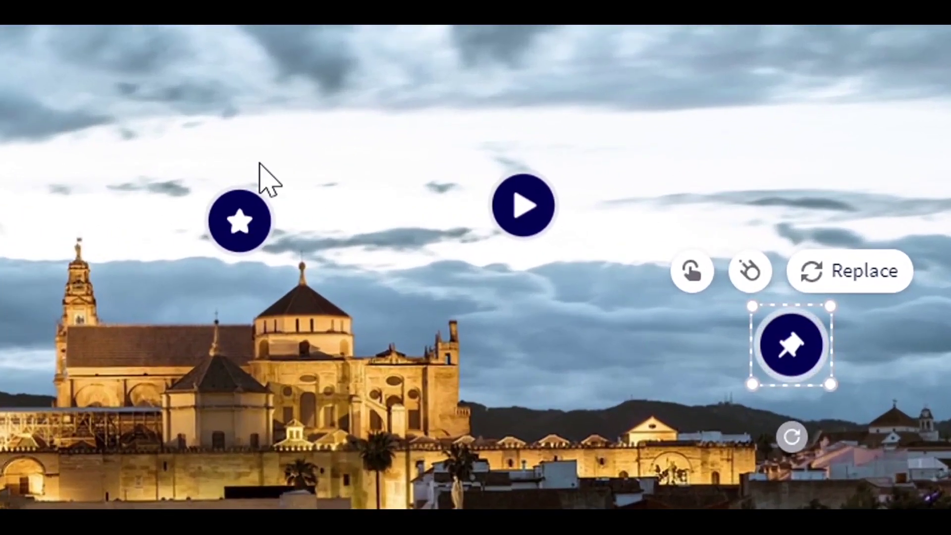
# - Give the star button a saved tooltip with the paragraph beginning "In 1994, UNESCO declared the Historic Center of Cordoba a World Heritage Site"
pyautogui.click(255, 252)
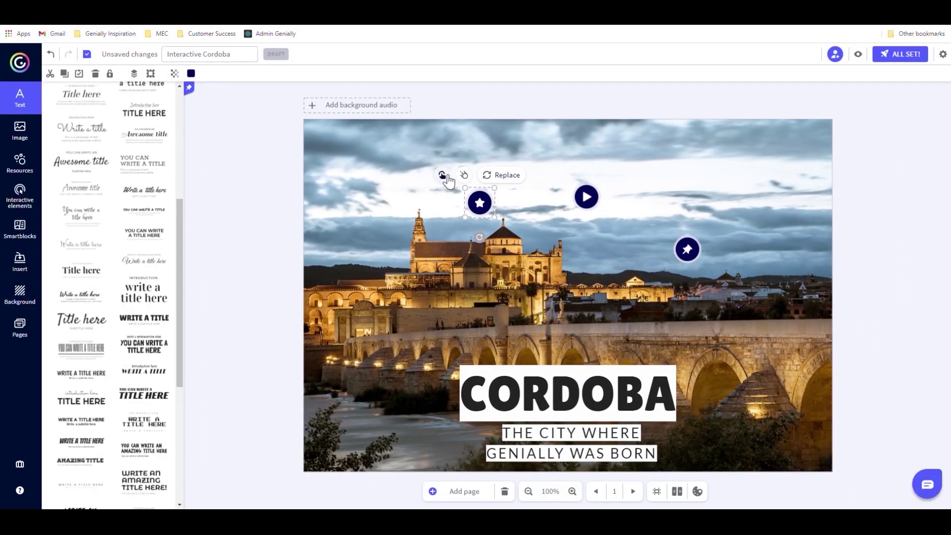
pyautogui.click(444, 176)
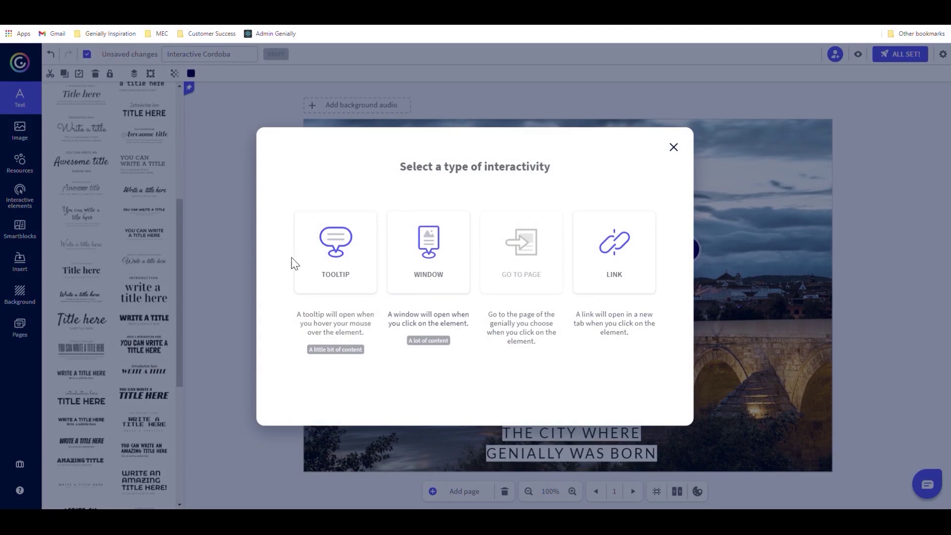
pyautogui.click(352, 261)
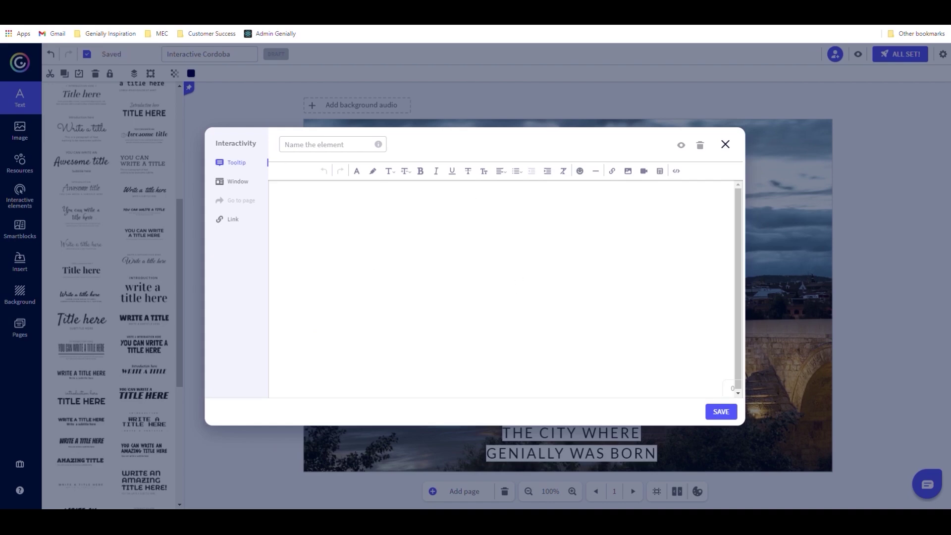
pyautogui.write('In 1994, UNESCO declared the Historic Center of Cordoba a World Heritage Site,  making it the largest urban area in the entire world to become a World Heritage Site, with an artistic and archaeological uniqueness.')
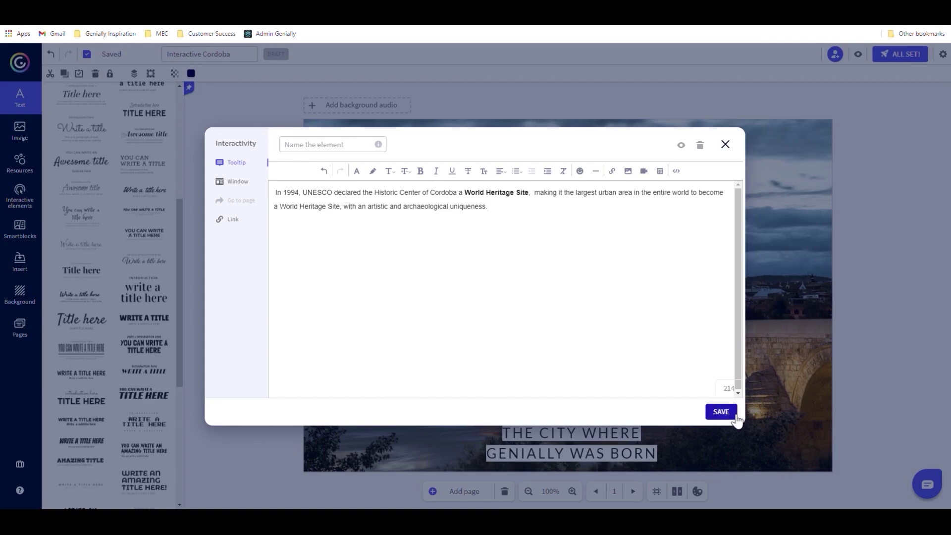
pyautogui.click(722, 413)
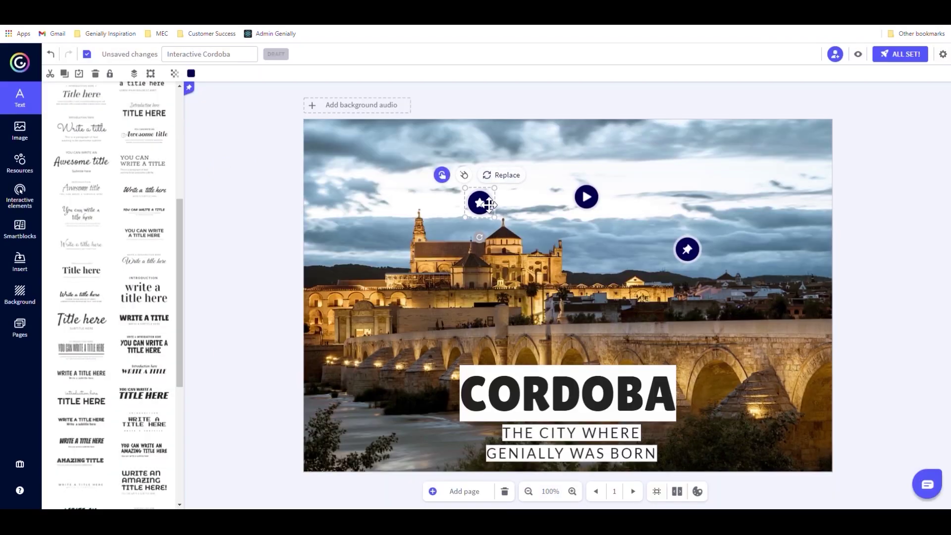
pyautogui.click(590, 205)
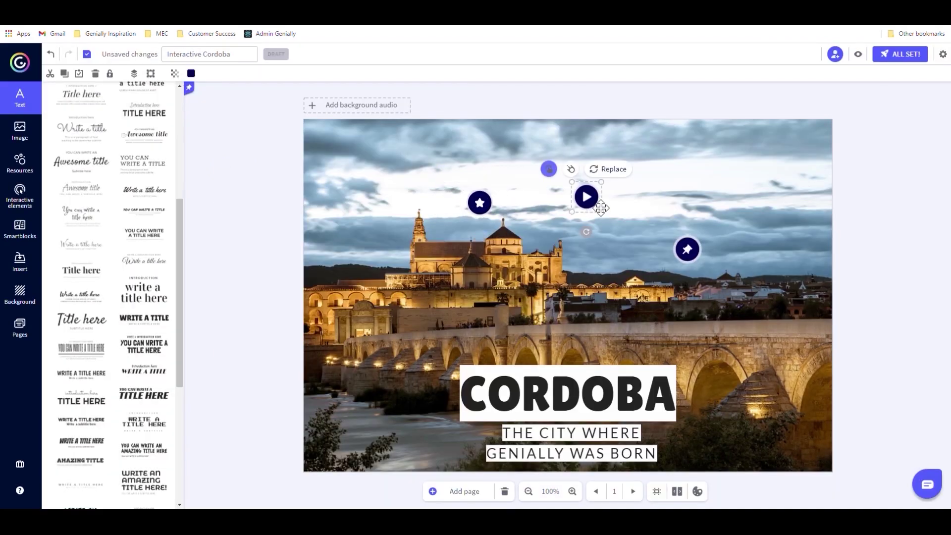
pyautogui.click(550, 171)
pyautogui.click(429, 260)
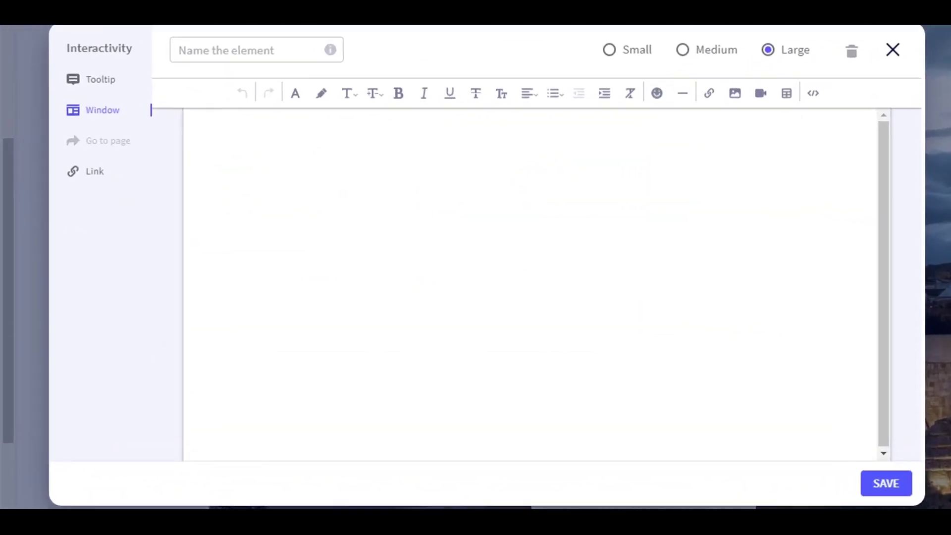
pyautogui.click(767, 97)
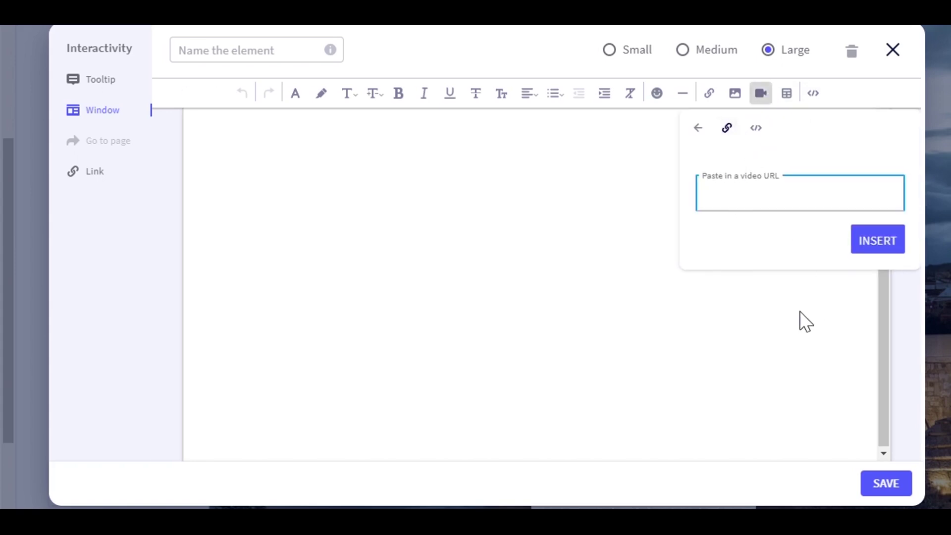
pyautogui.write('https://youtu.be/doqhWN8xUmc')
pyautogui.click(879, 241)
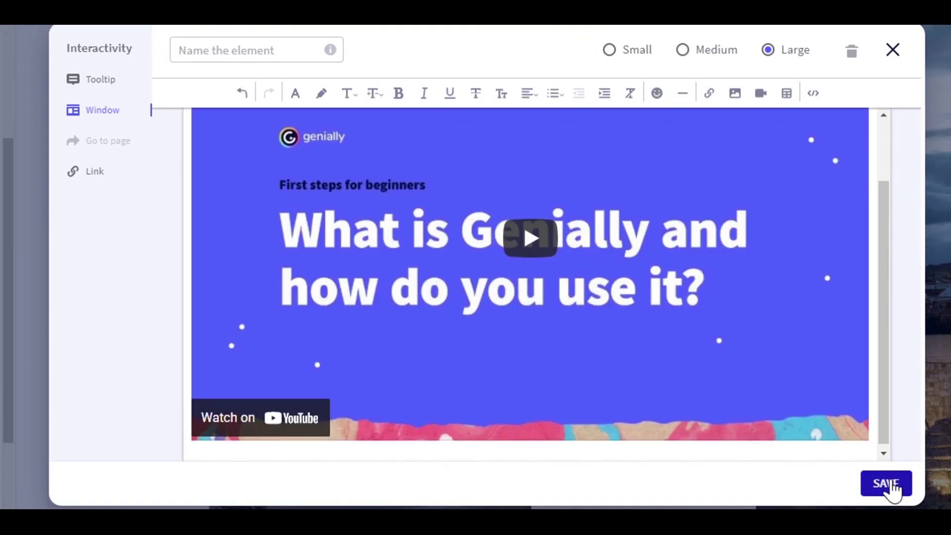
pyautogui.click(886, 484)
# - Give the pushpin button a large window containing the Google Maps street view iframe code, 600 by 450, and save it
pyautogui.click(688, 251)
pyautogui.click(649, 222)
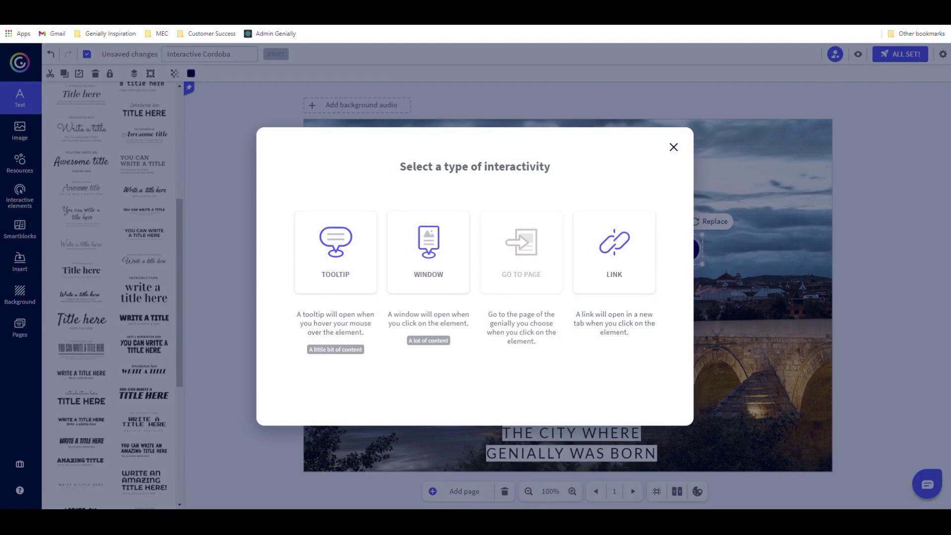
pyautogui.click(429, 246)
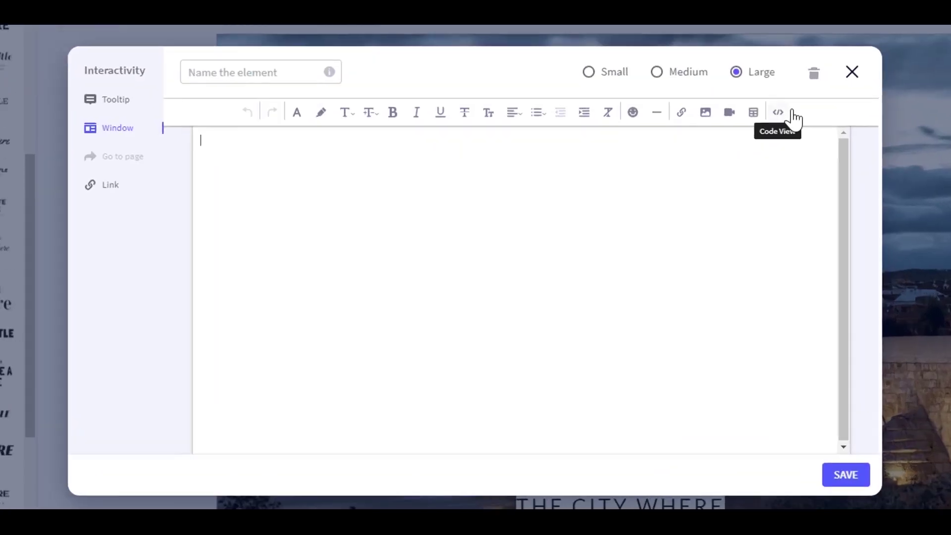
pyautogui.click(778, 112)
pyautogui.hotkey('ctrl', 'v')
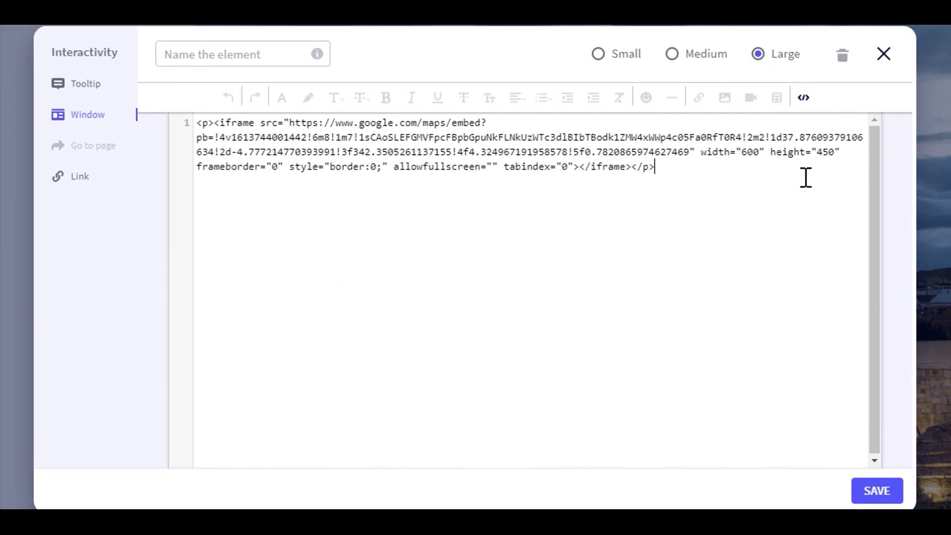
pyautogui.click(805, 101)
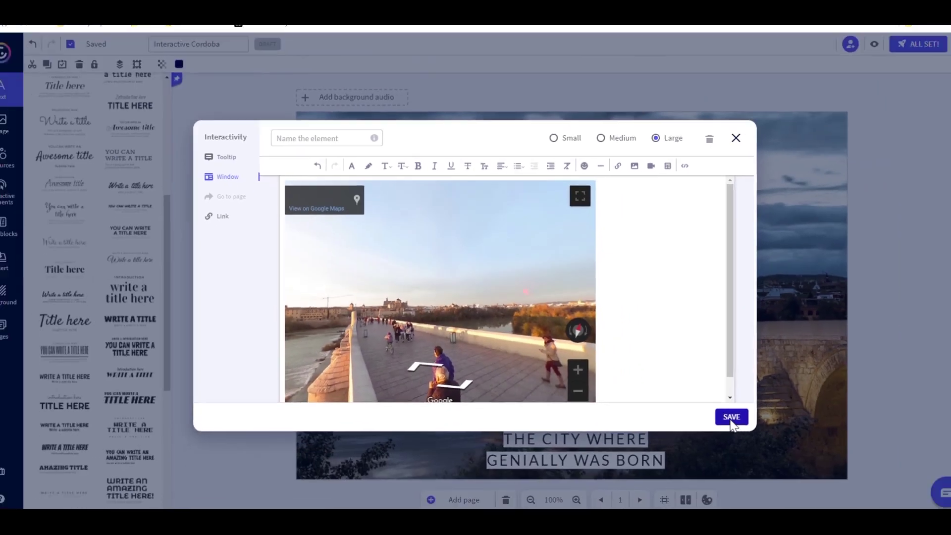
pyautogui.click(884, 500)
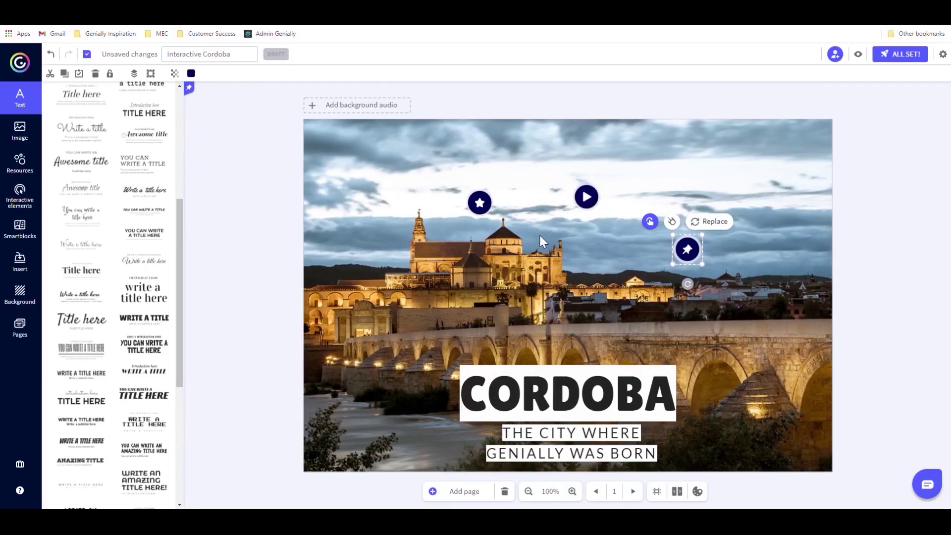
# - Preview the creation, check the star button's tooltip and the pushpin button's street view window, and return to editing
pyautogui.click(858, 55)
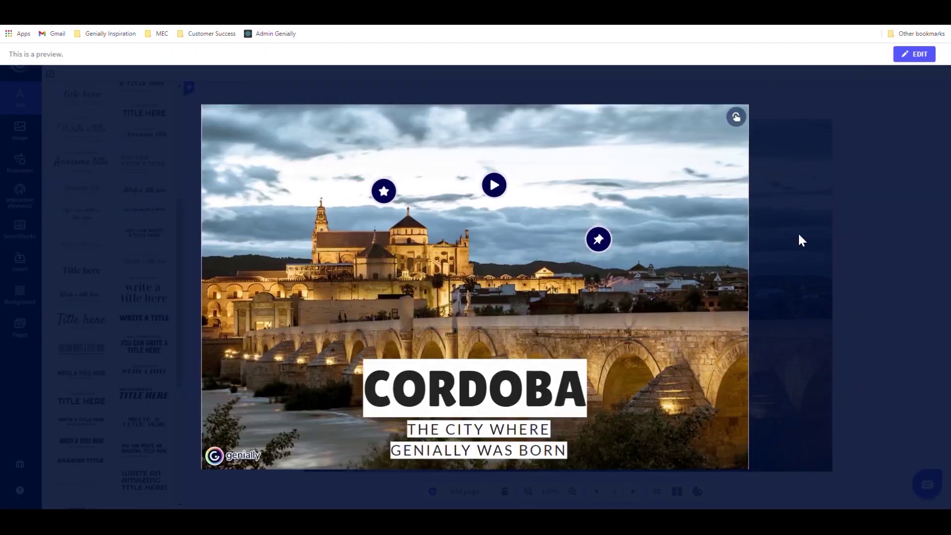
pyautogui.moveTo(386, 198)
pyautogui.click(601, 242)
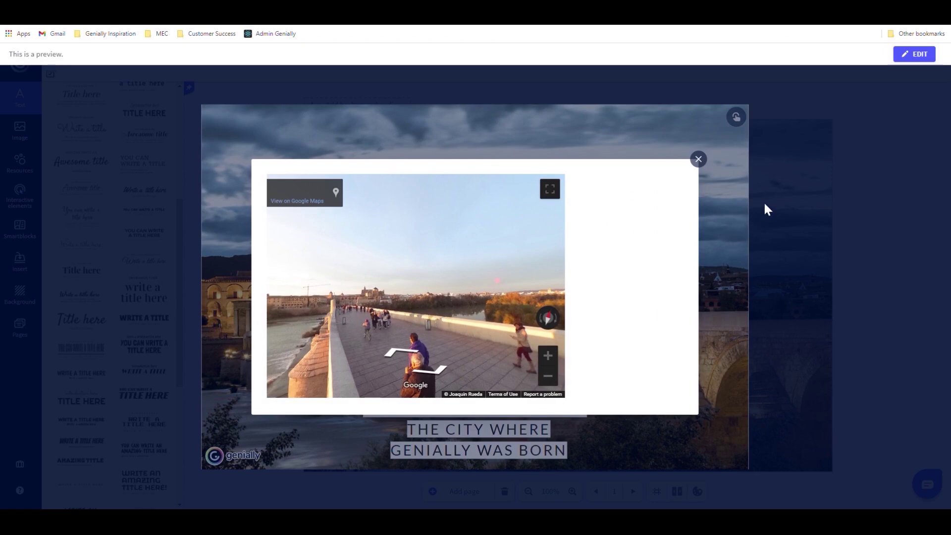
pyautogui.click(698, 159)
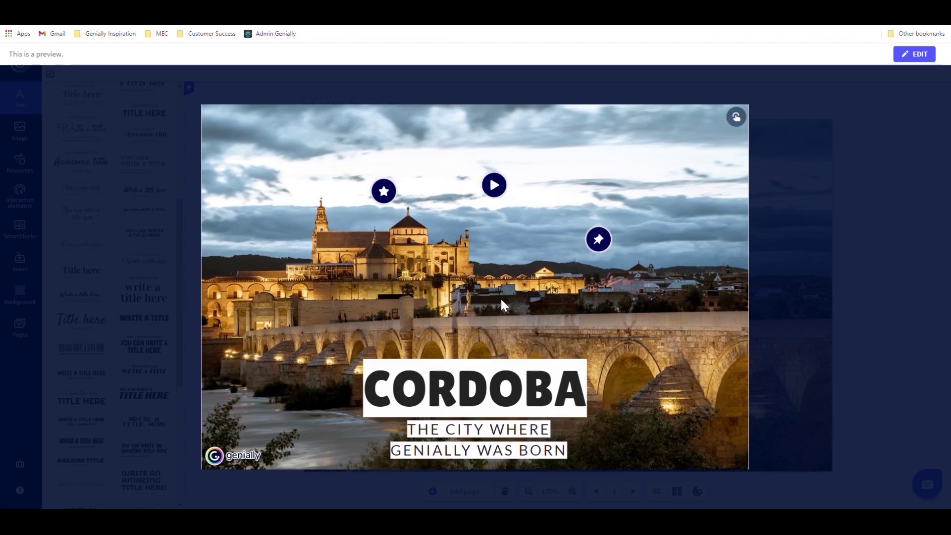
pyautogui.click(914, 54)
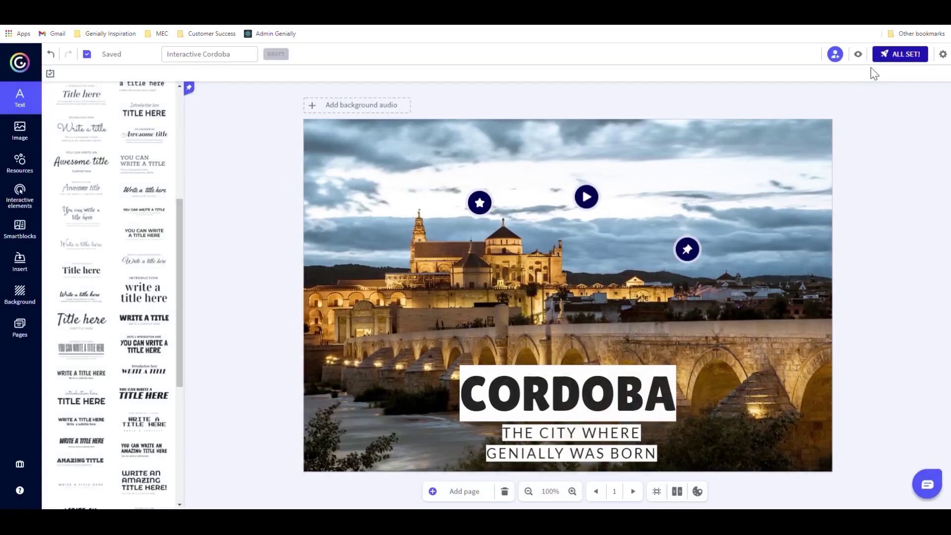
# - Apply the Fade In entrance animation to the star, play and pushpin buttons together
pyautogui.click(699, 255)
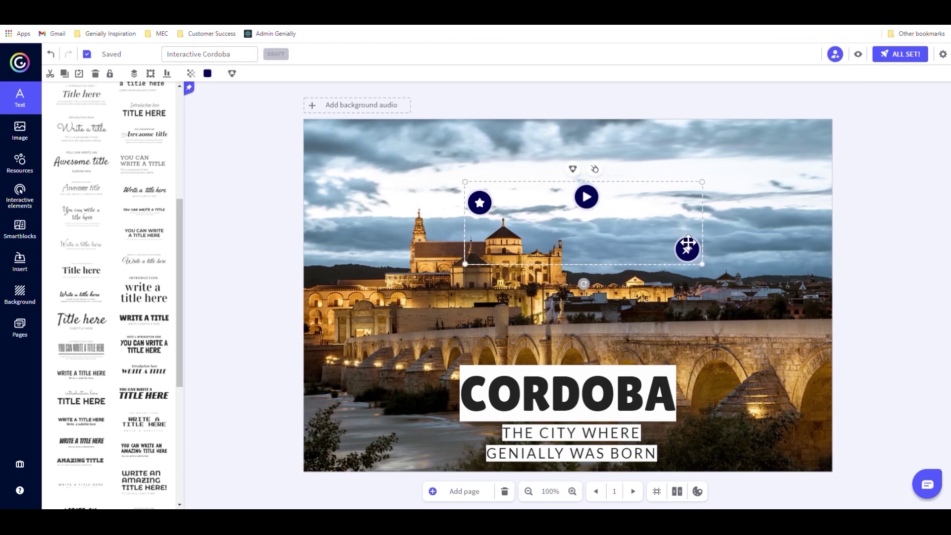
pyautogui.click(602, 170)
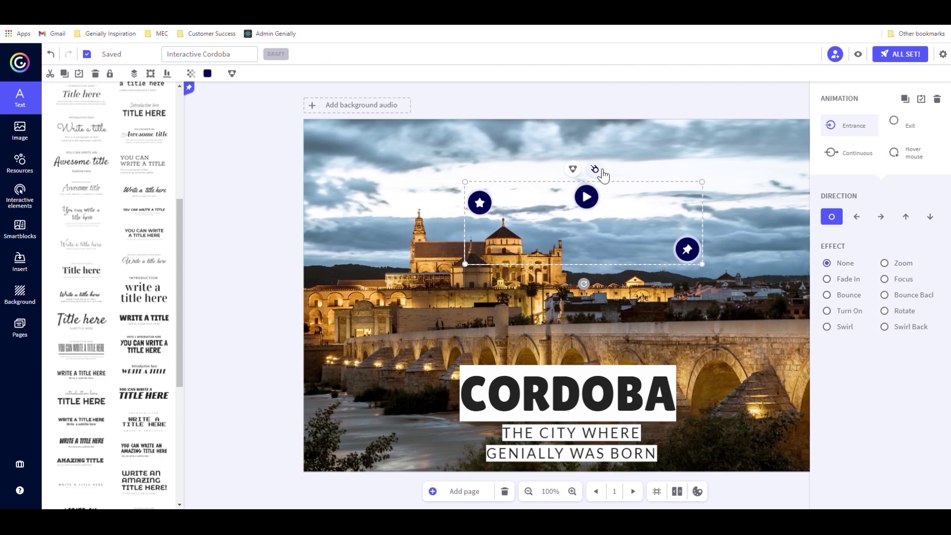
pyautogui.click(837, 279)
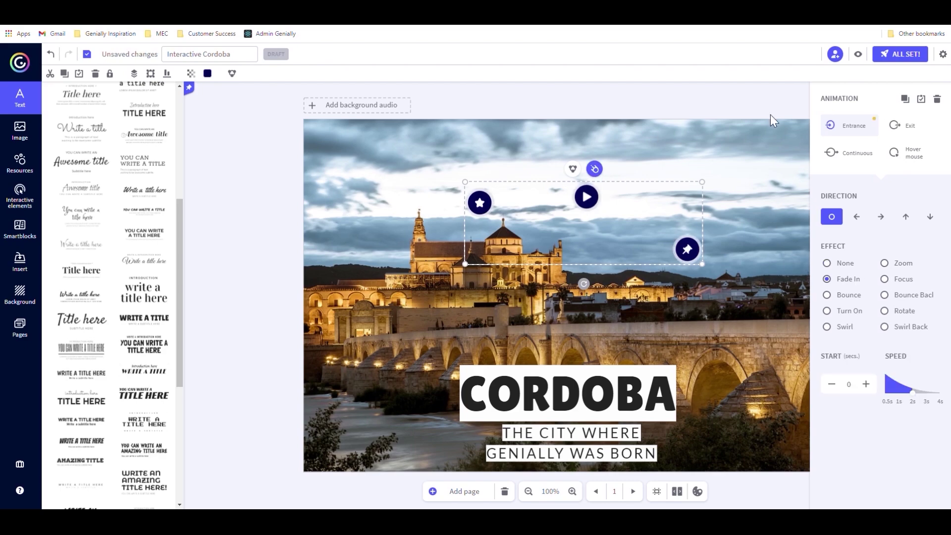
pyautogui.click(762, 96)
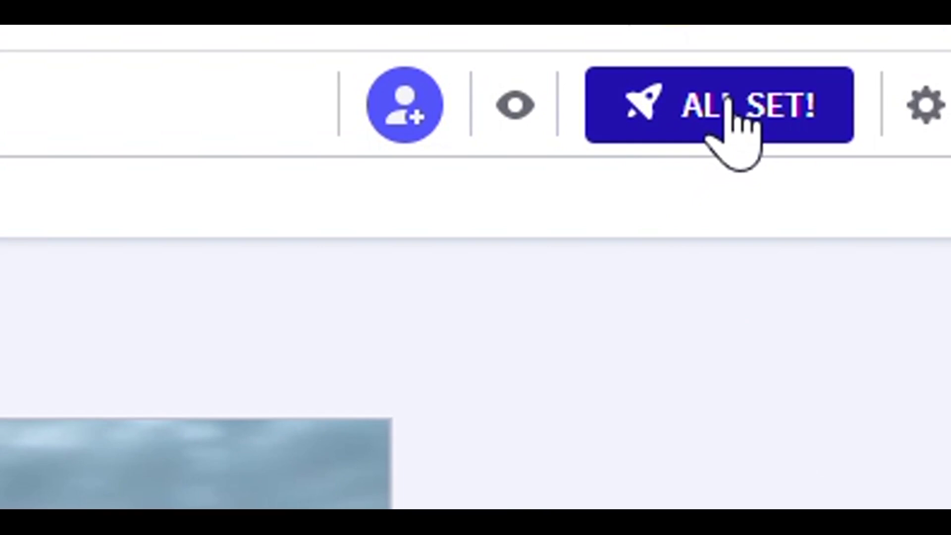
# - Publish the creation as a private project titled Interactive Cordoba, without a password
pyautogui.click(729, 105)
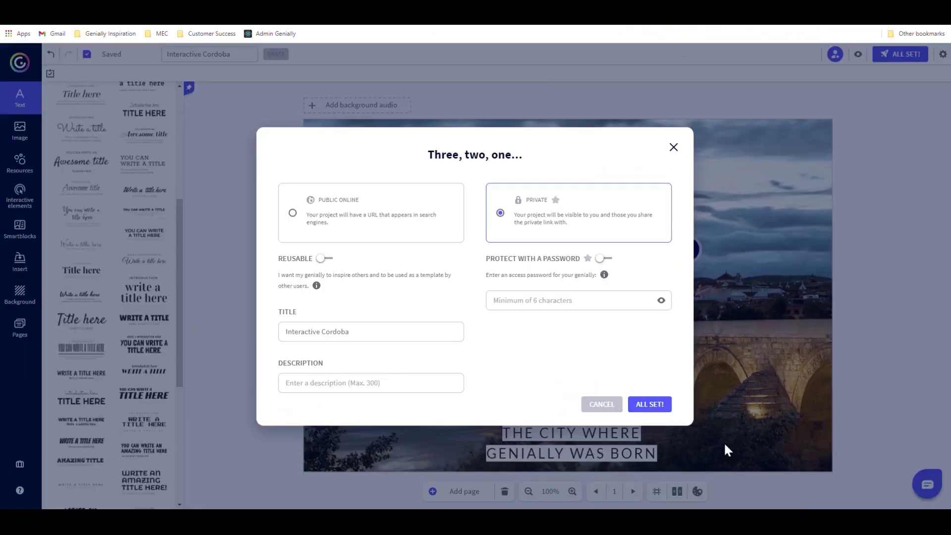
pyautogui.click(650, 404)
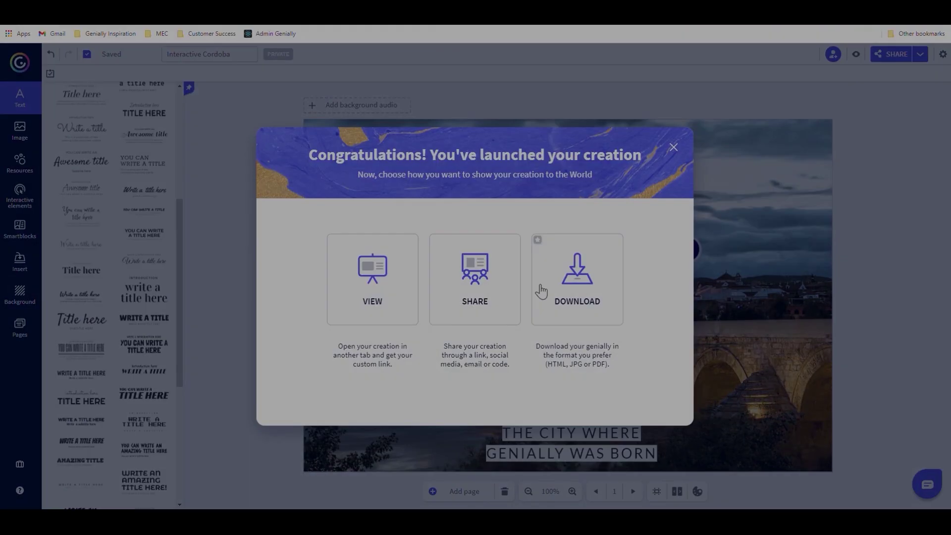